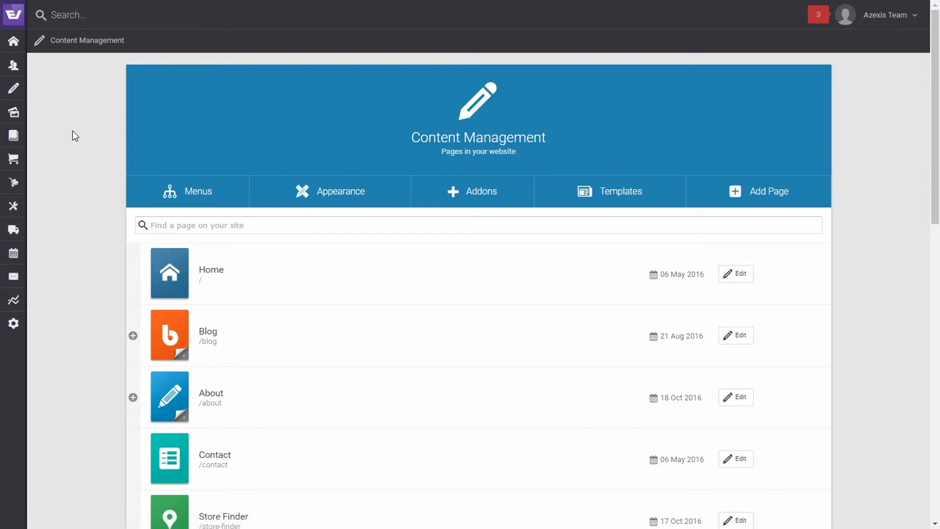
Step: Open the site's menu management and look over the navigation and pages of the Zero and Stripe storefronts
click(199, 192)
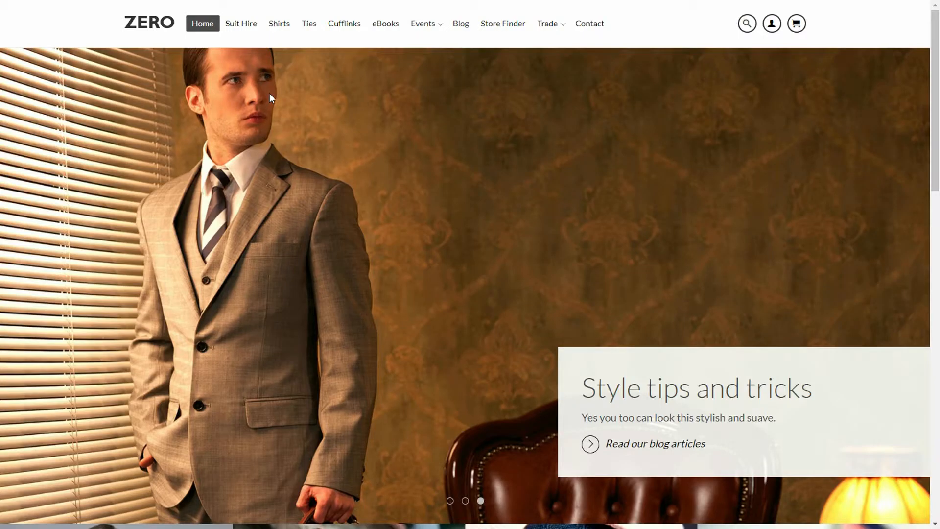
scroll(524, 197, down, 5)
scroll(420, 181, down, 12)
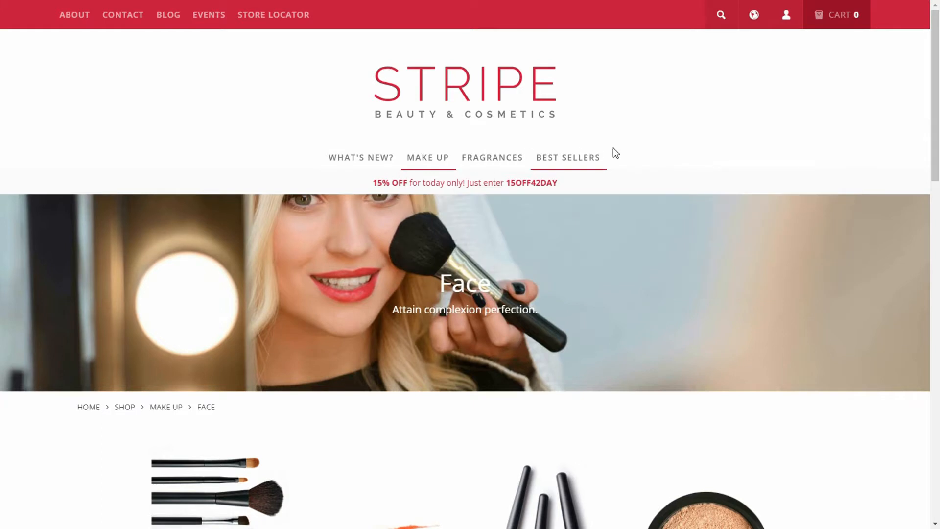
scroll(679, 169, down, 10)
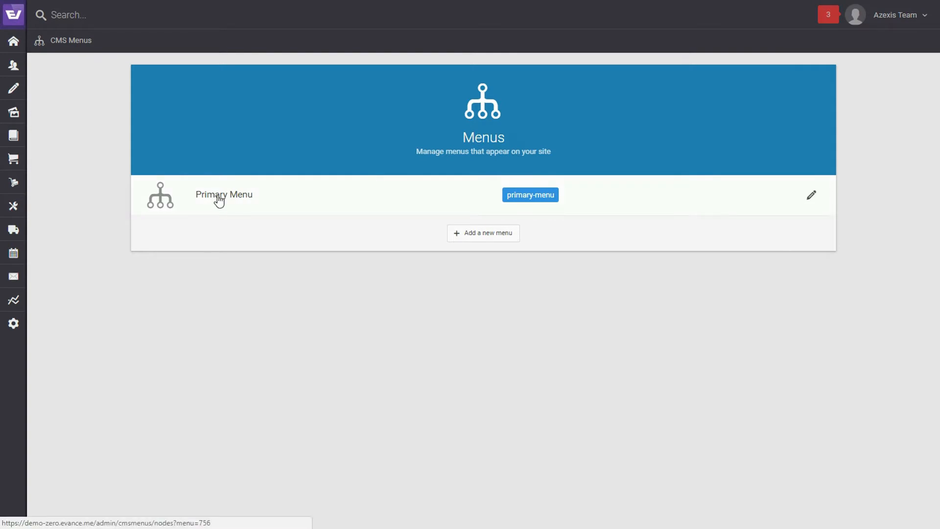
Step: Open the Primary Menu and look through its list of menu nodes from Home to Contact
click(218, 202)
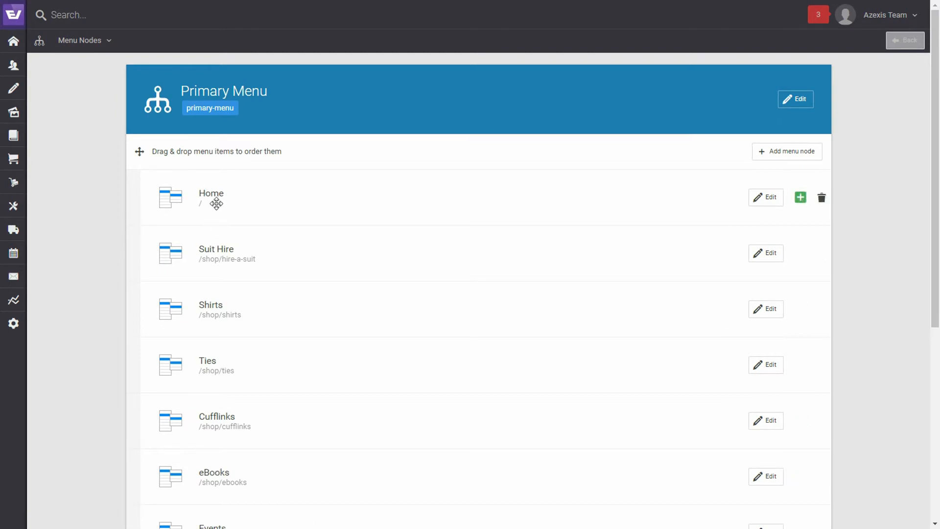
scroll(287, 300, down, 7)
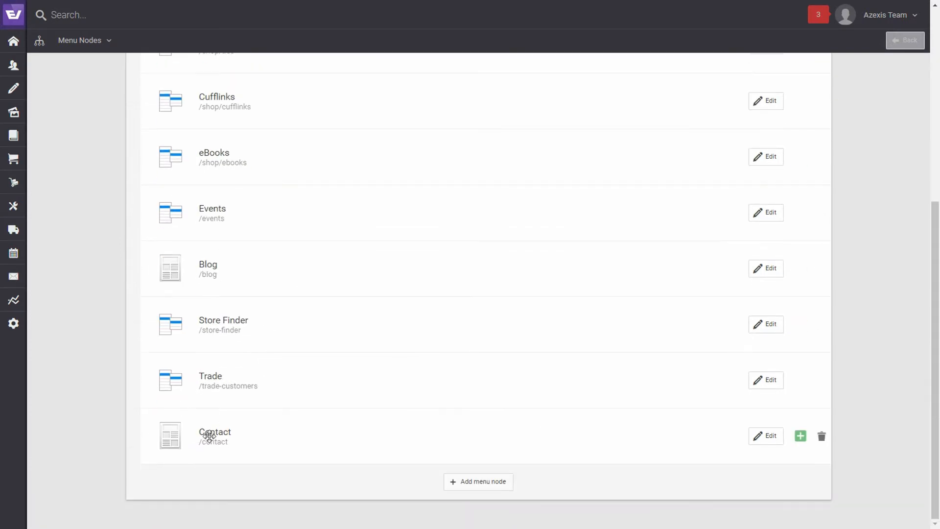
scroll(235, 250, up, 7)
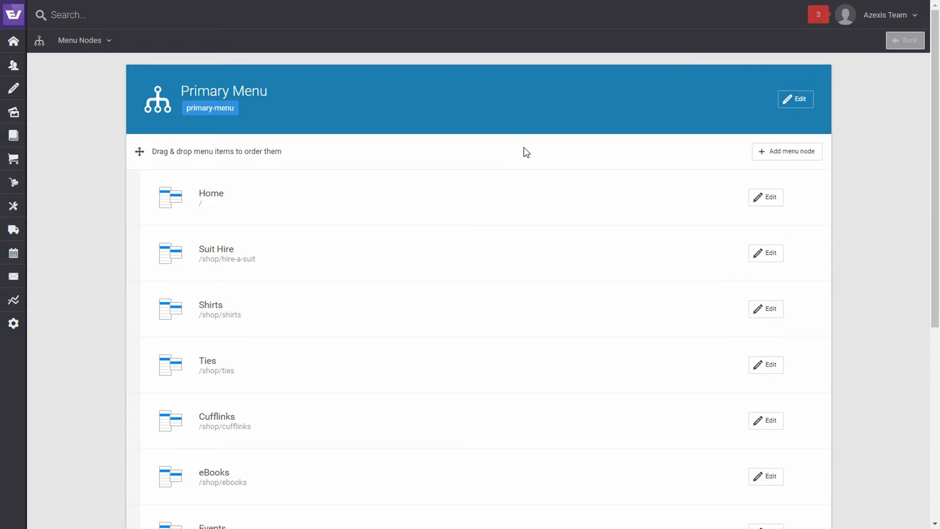
Step: Start a new menu node and compare the Page, Category and Custom link types, ending on Page
click(793, 153)
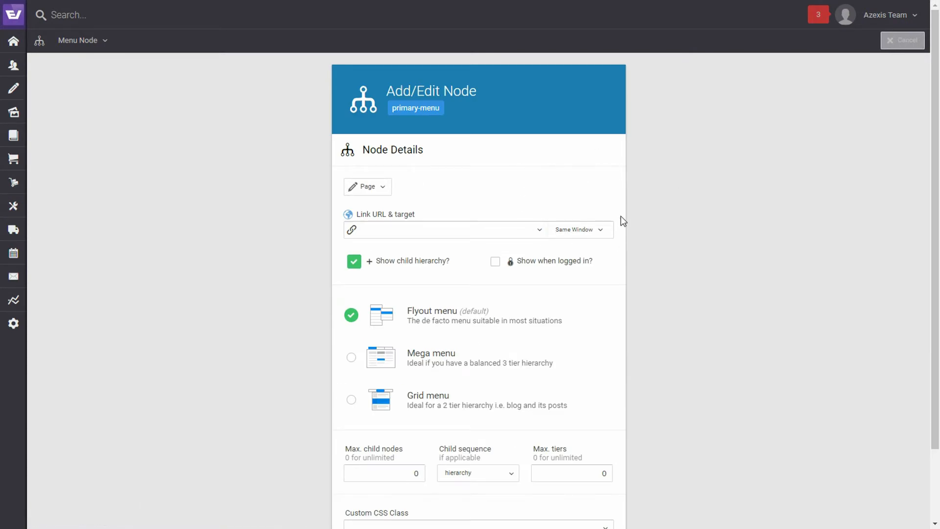
click(383, 191)
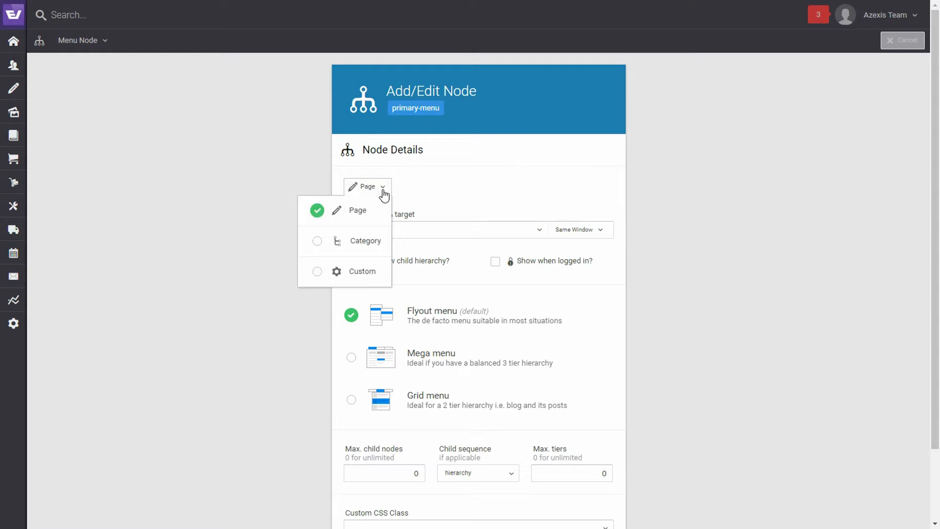
click(366, 246)
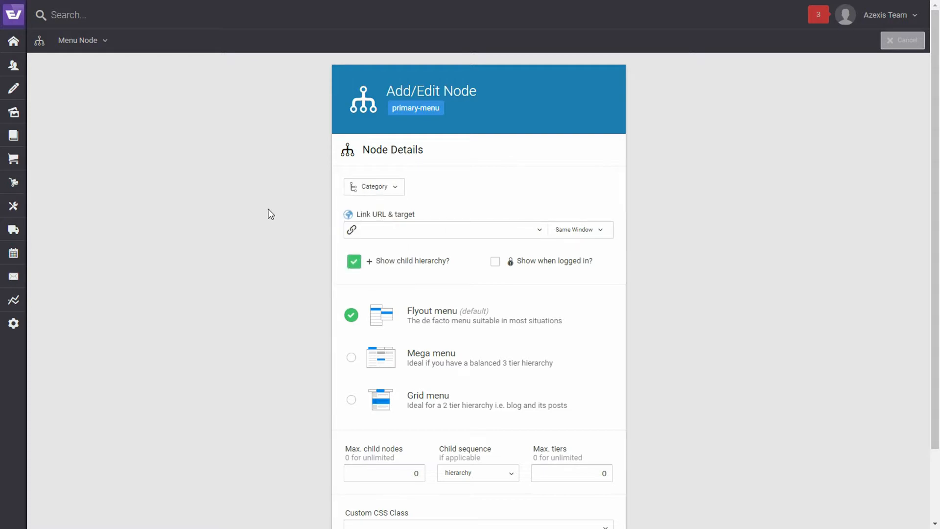
click(391, 191)
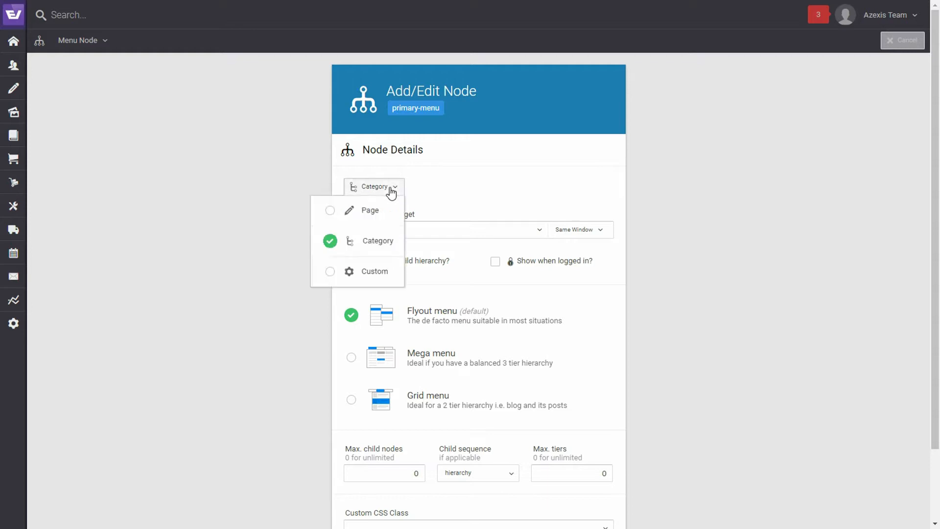
click(369, 272)
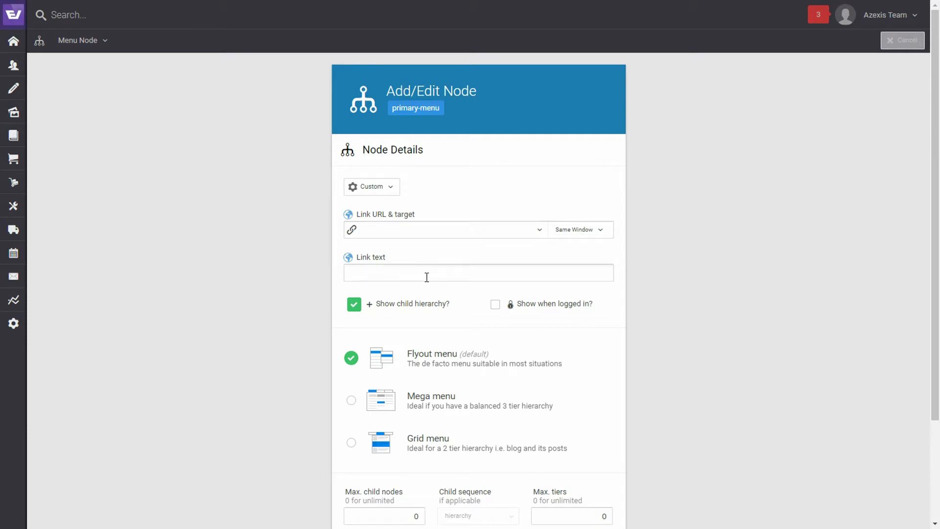
click(380, 190)
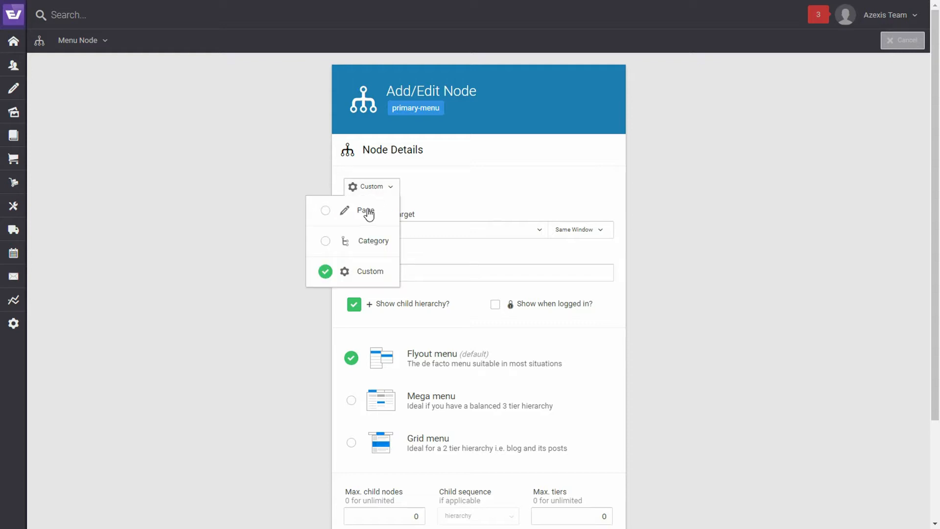
click(367, 212)
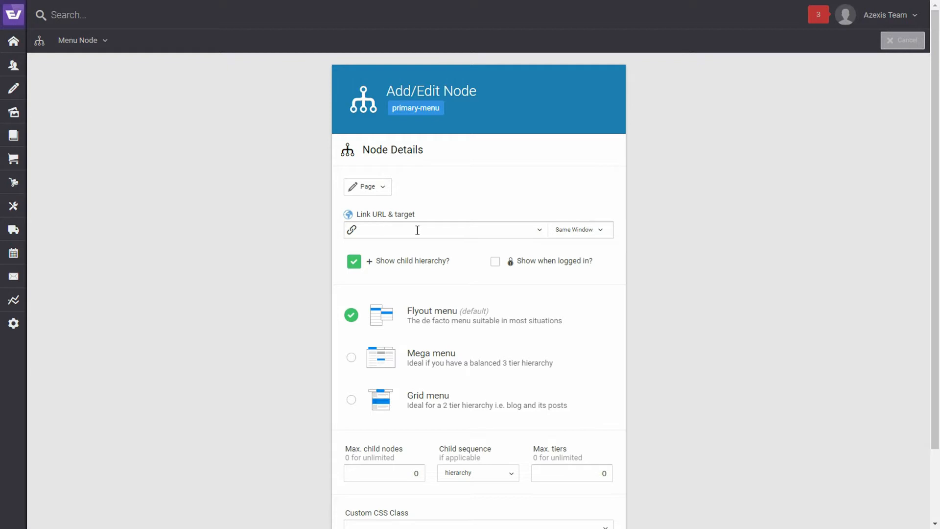
Step: Review the new node's child sequence, maximum tiers and custom CSS class settings
scroll(712, 240, down, 2)
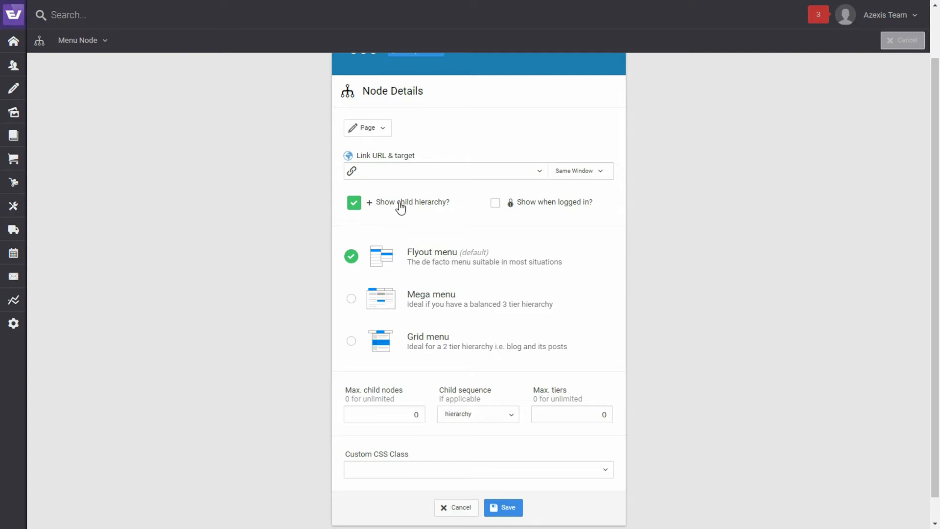
scroll(394, 206, down, 1)
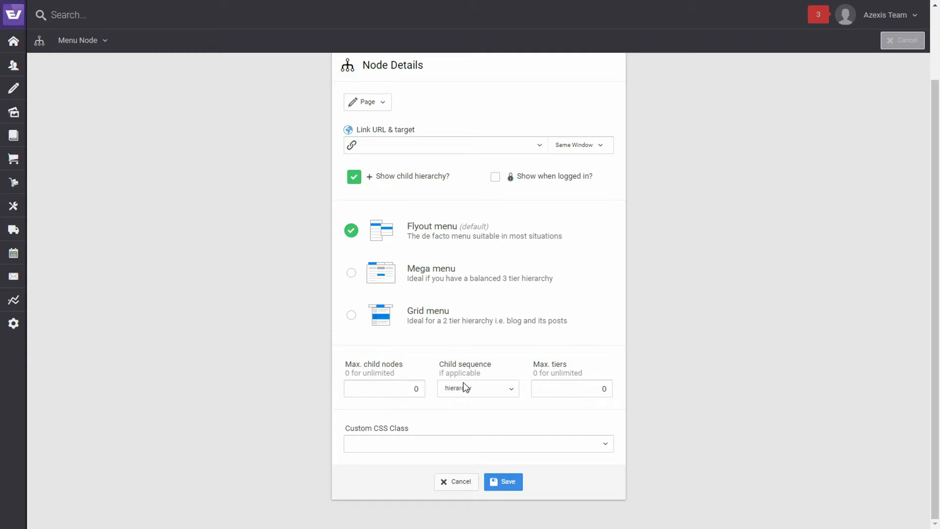
click(477, 391)
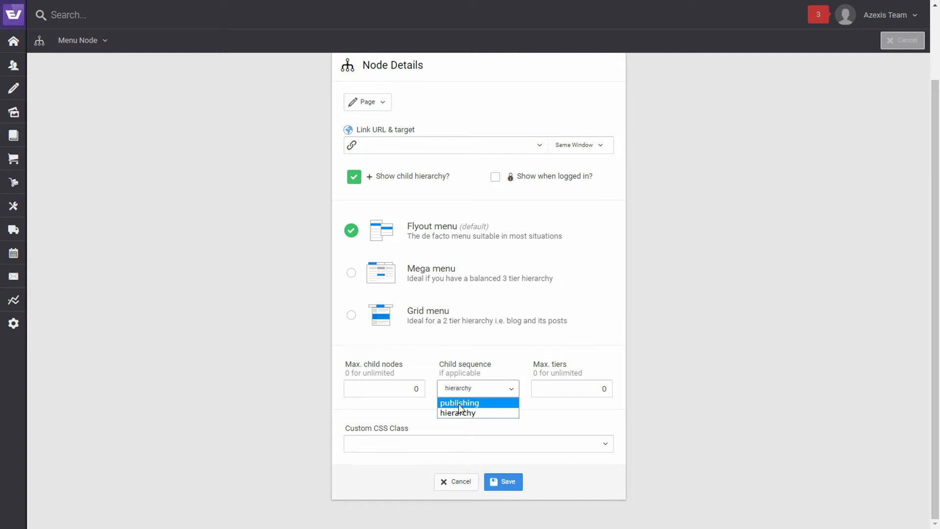
click(539, 370)
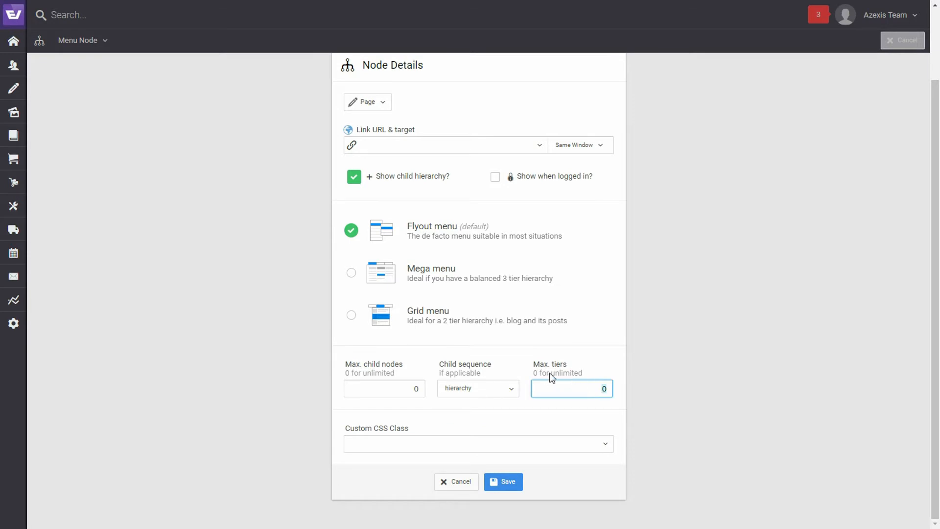
click(658, 374)
click(606, 446)
scroll(718, 393, up, 1)
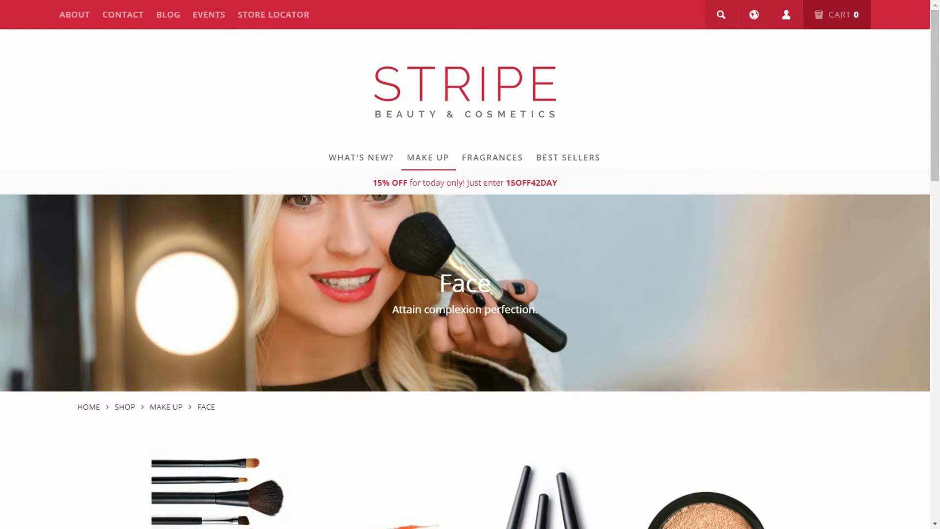
Step: Examine the What's New, Make Up and Fragrances drop-down menus on the Stripe storefront
mouse_move(358, 159)
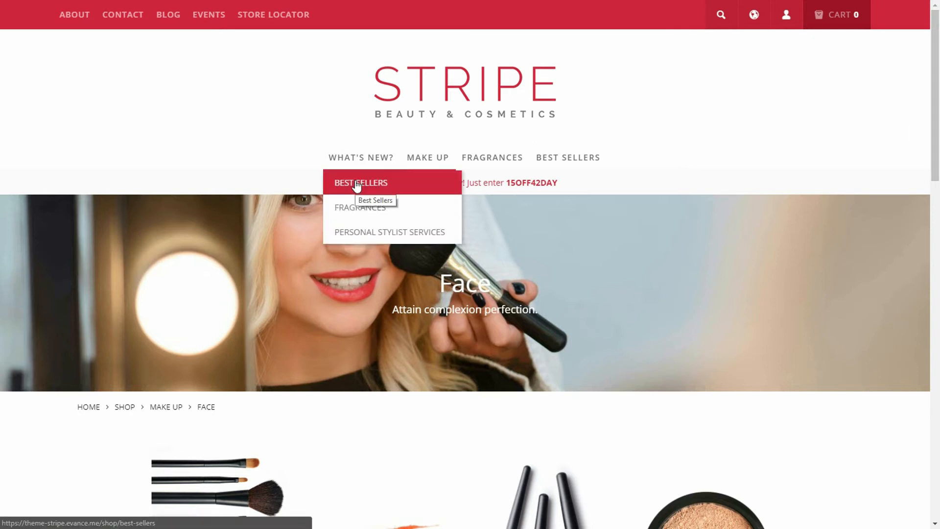
mouse_move(348, 210)
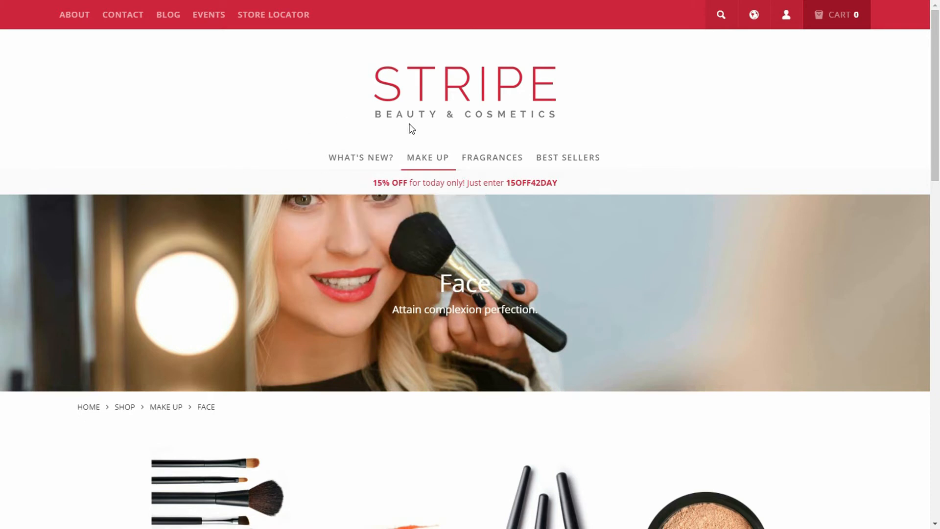
mouse_move(430, 158)
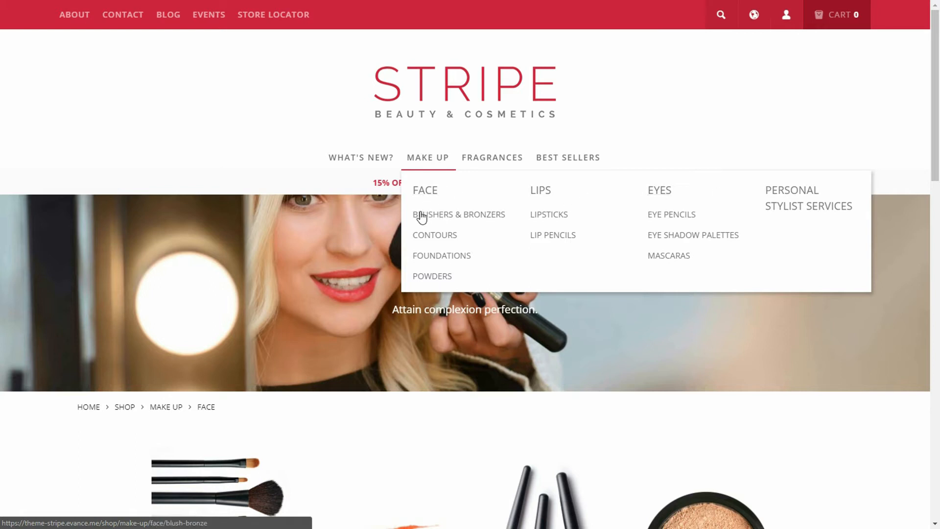
mouse_move(483, 160)
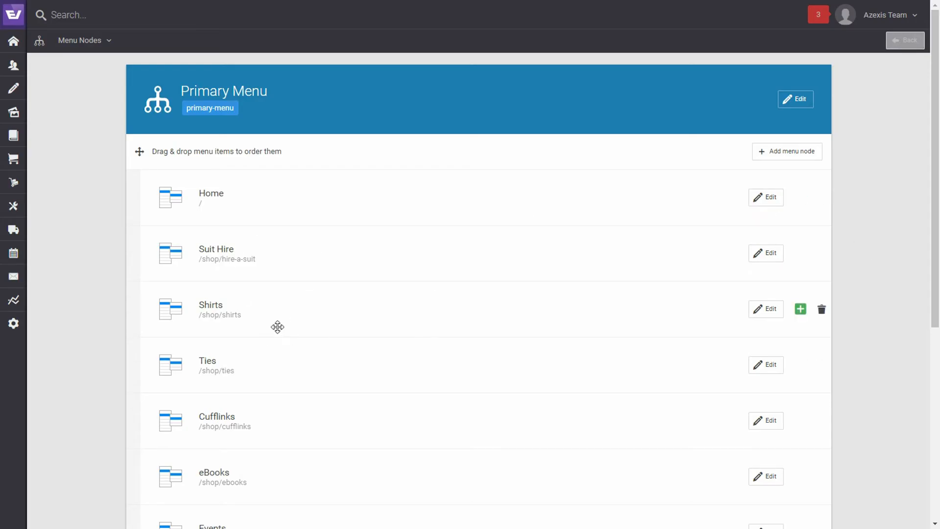
Step: Add a Category node linked to /shop/suits to the primary menu, save it and place it directly below Home
click(799, 154)
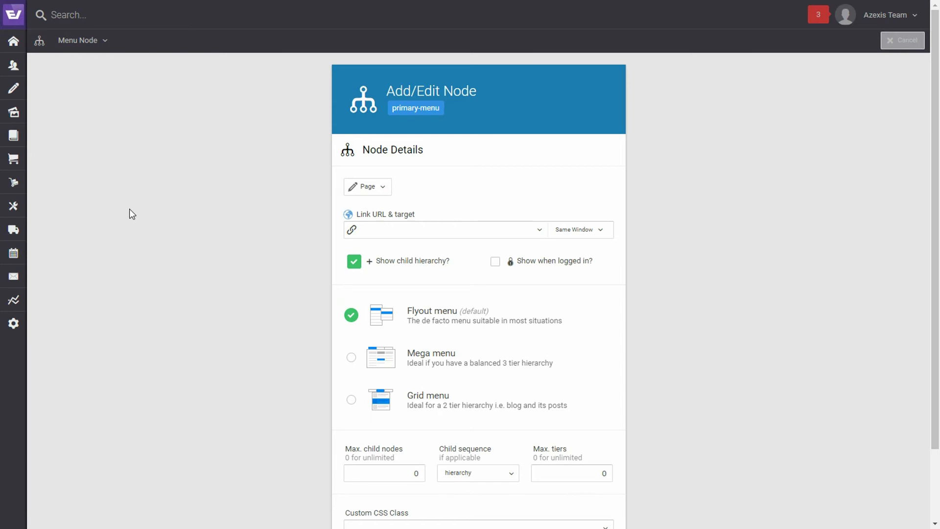
click(382, 191)
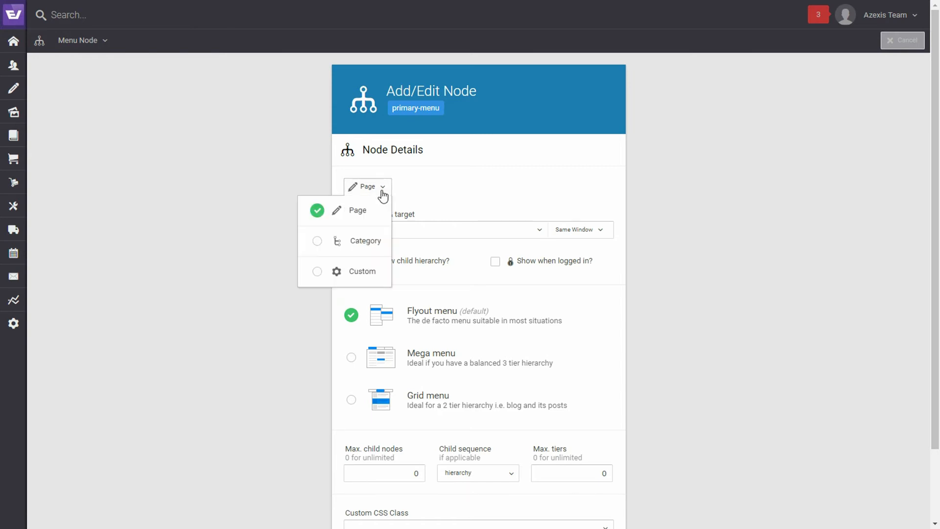
click(364, 244)
click(458, 234)
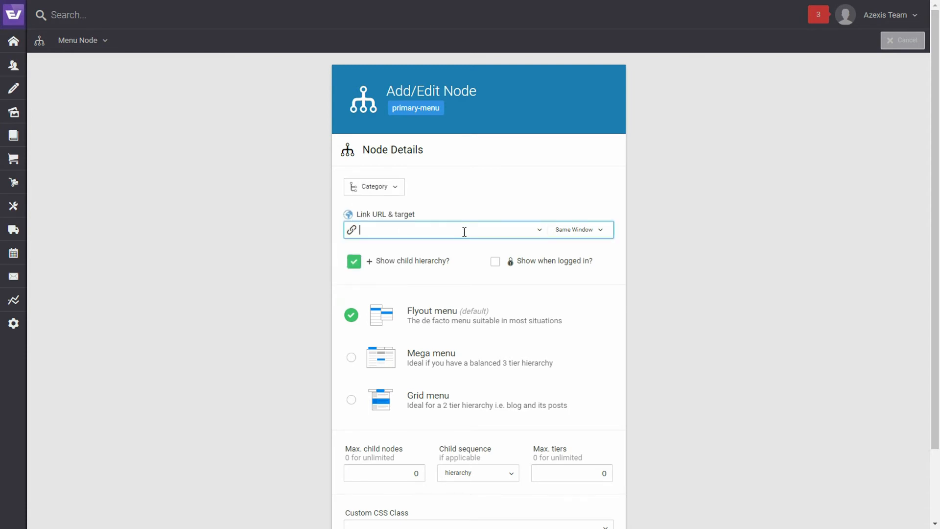
text(suits)
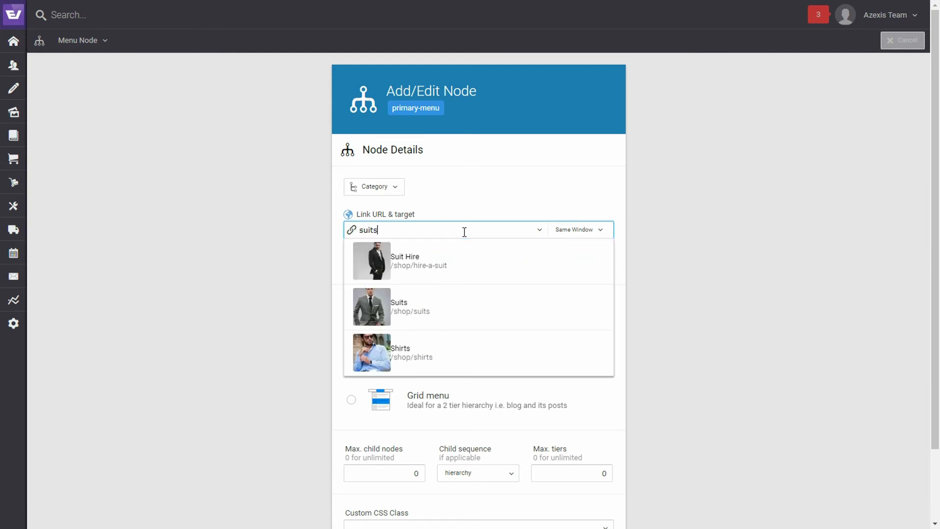
click(403, 312)
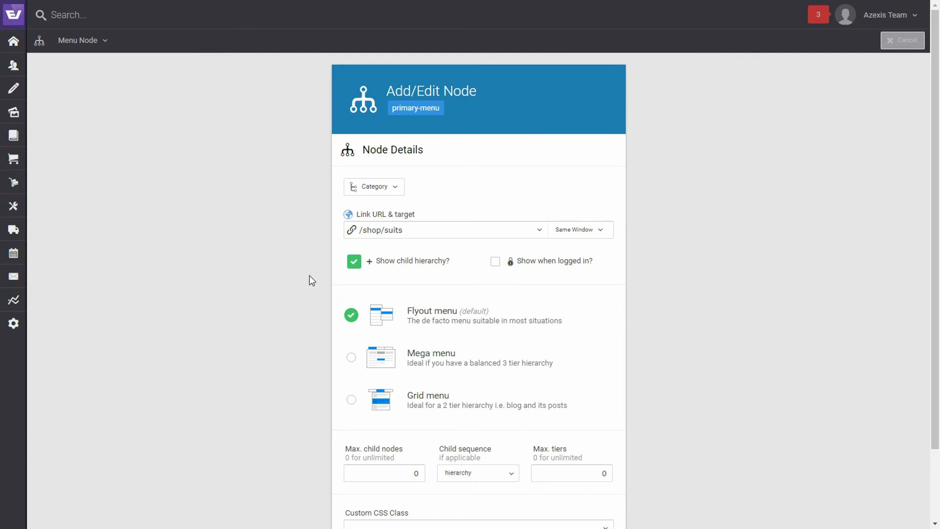
scroll(692, 228, down, 3)
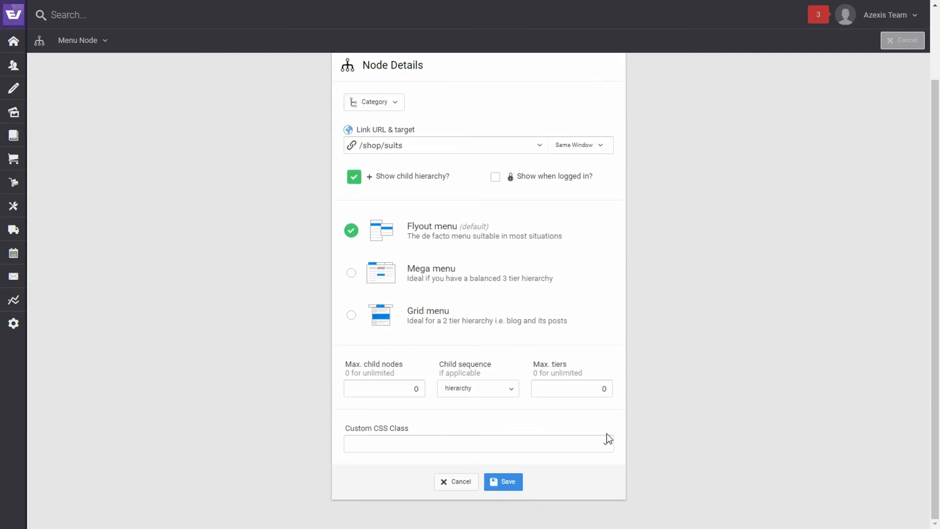
click(509, 485)
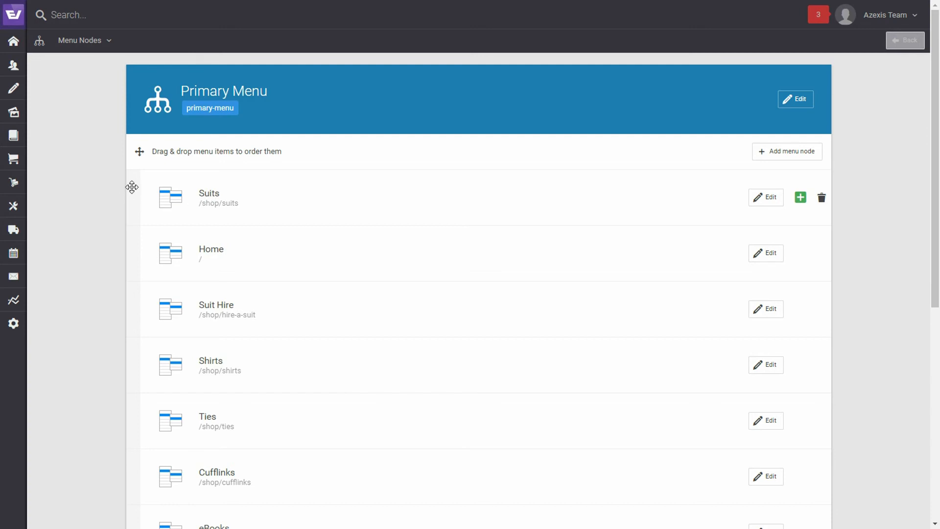
drag(132, 189, 136, 246)
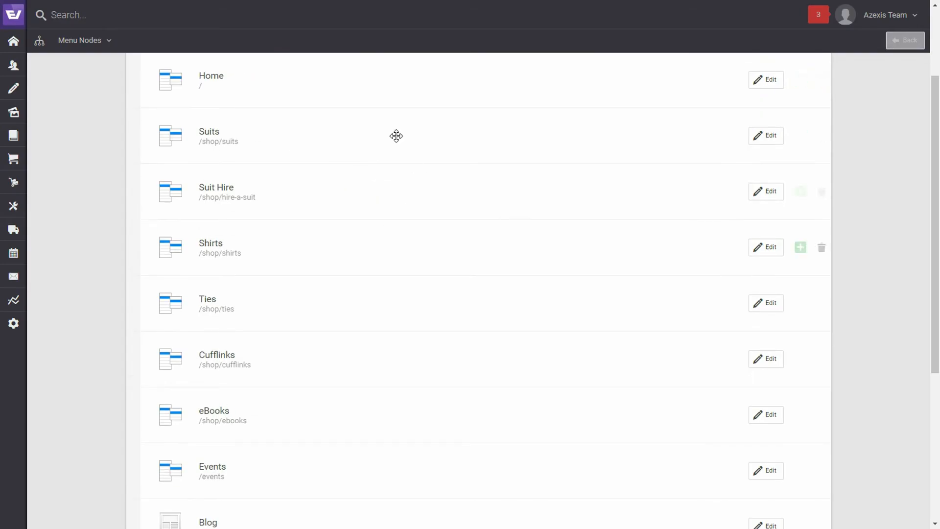
Step: Add a Page node linked to /about to the primary menu, save it and place it directly below Events
scroll(411, 276, up, 1)
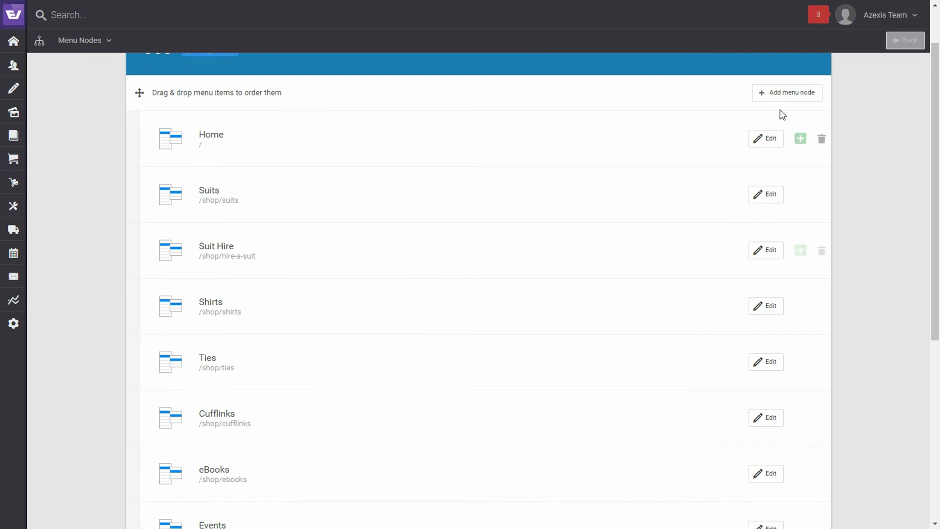
click(793, 93)
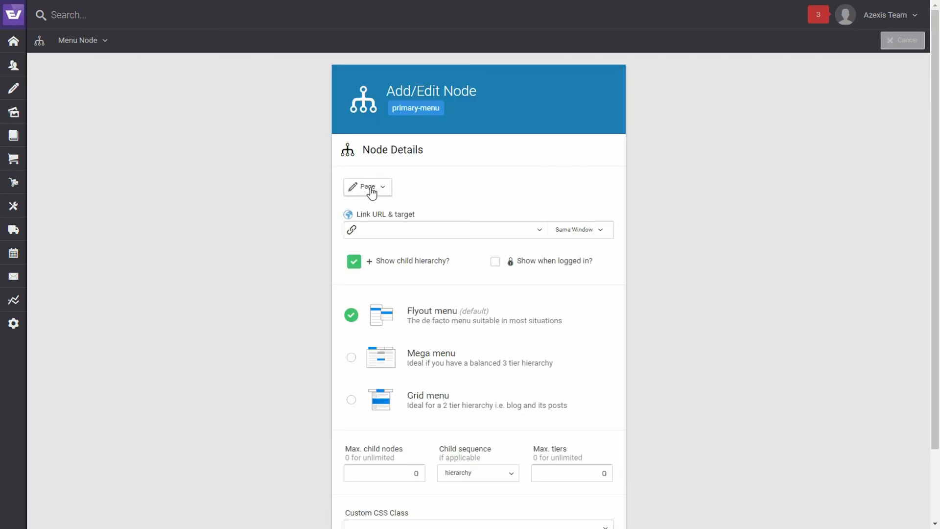
click(430, 231)
text(about)
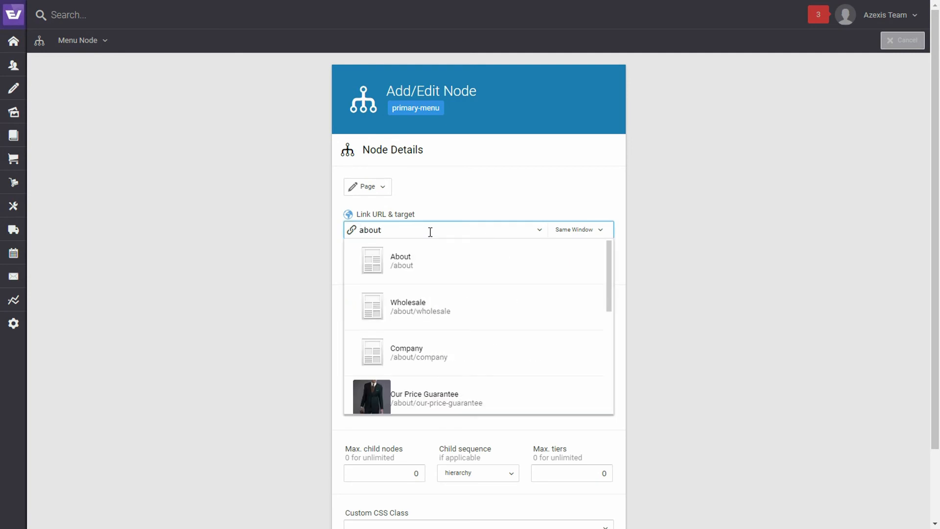
click(401, 269)
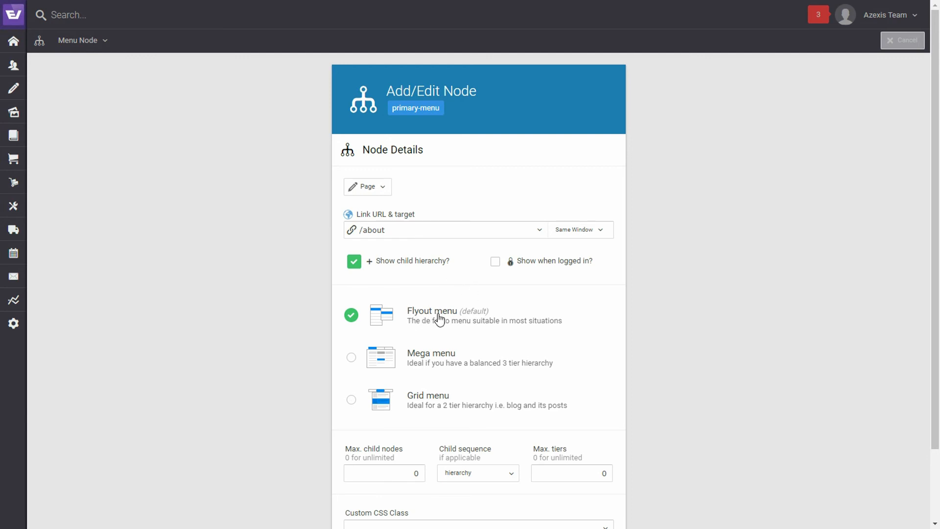
scroll(690, 248, down, 2)
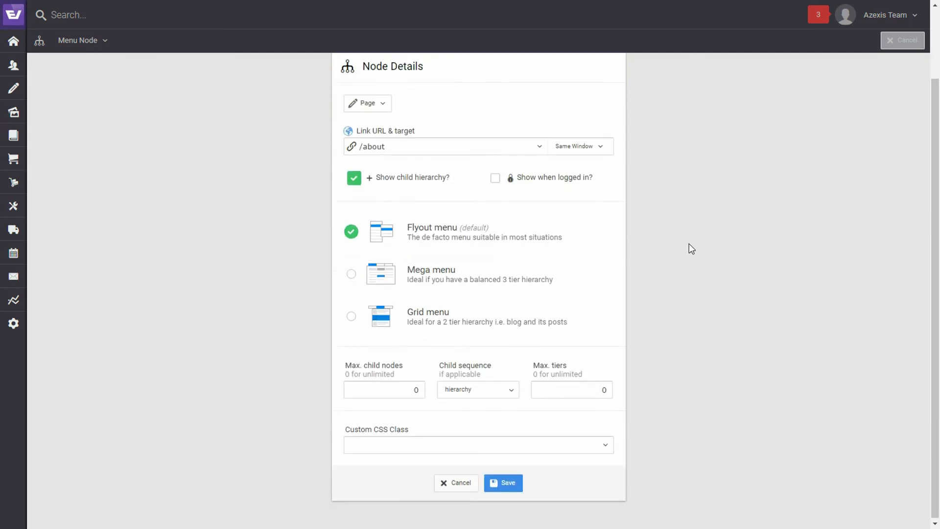
click(503, 487)
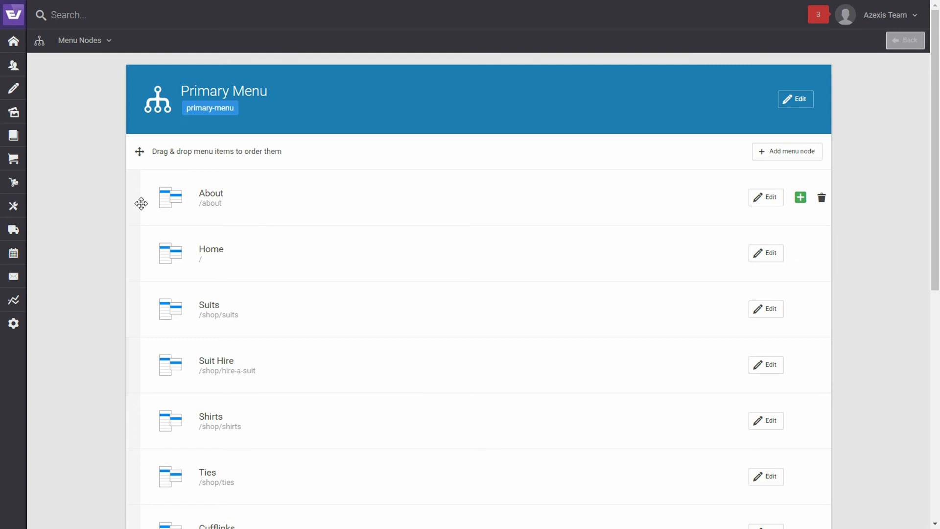
drag(134, 195, 132, 457)
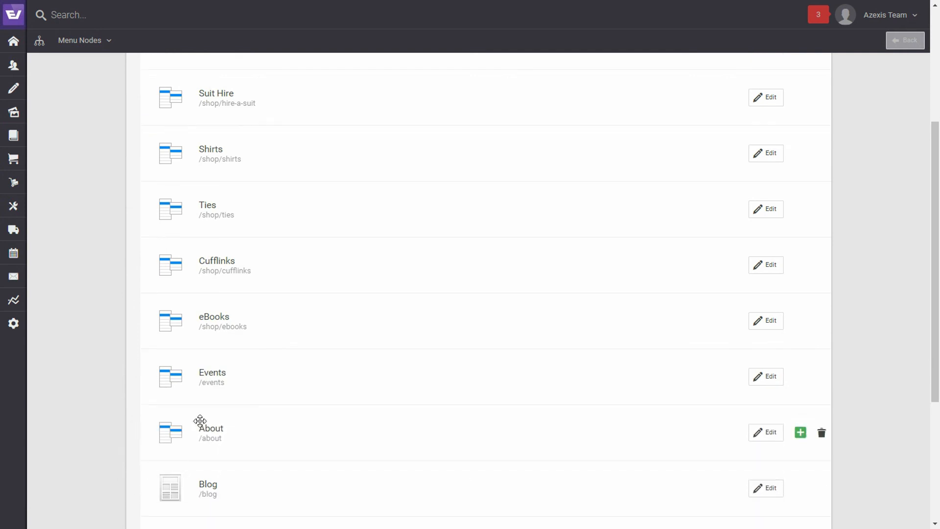
Step: Check the About drop-down on the Zero storefront and open its Our Price Guarantee page
scroll(243, 399, down, 3)
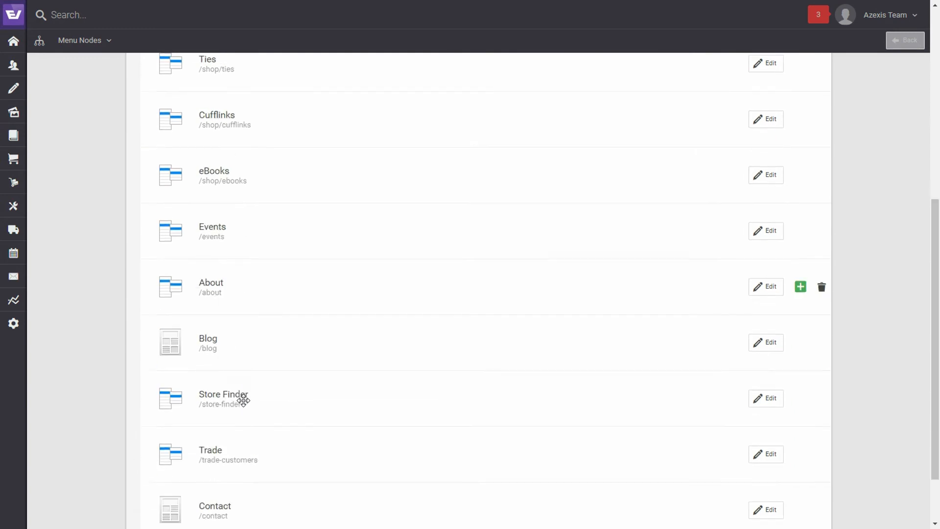
scroll(243, 401, down, 3)
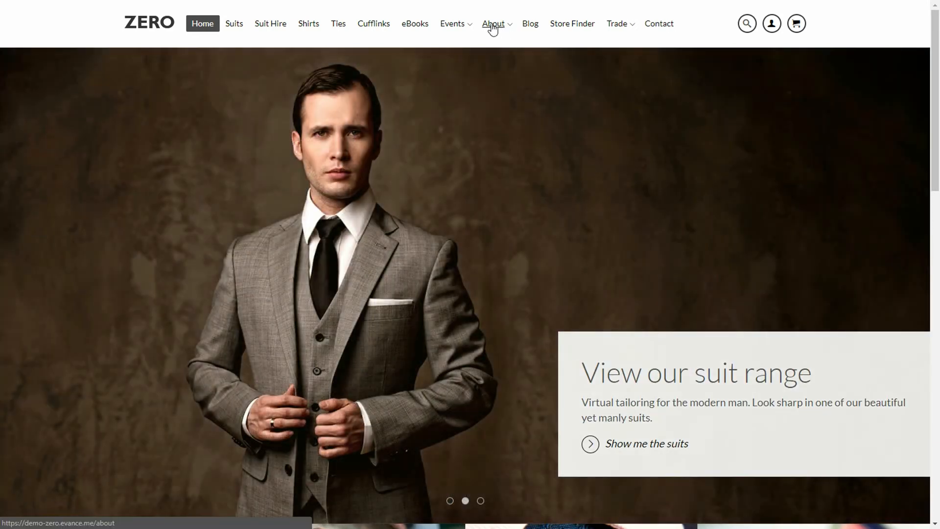
click(495, 24)
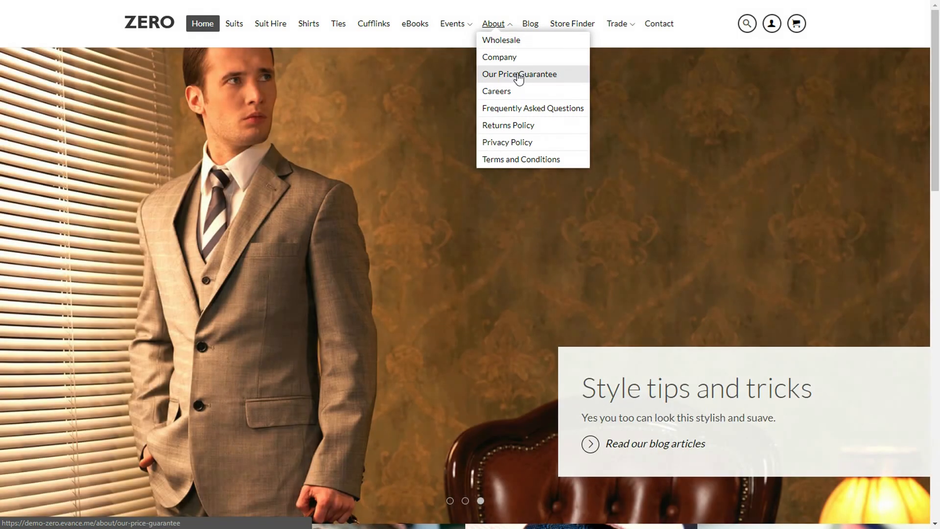
click(518, 76)
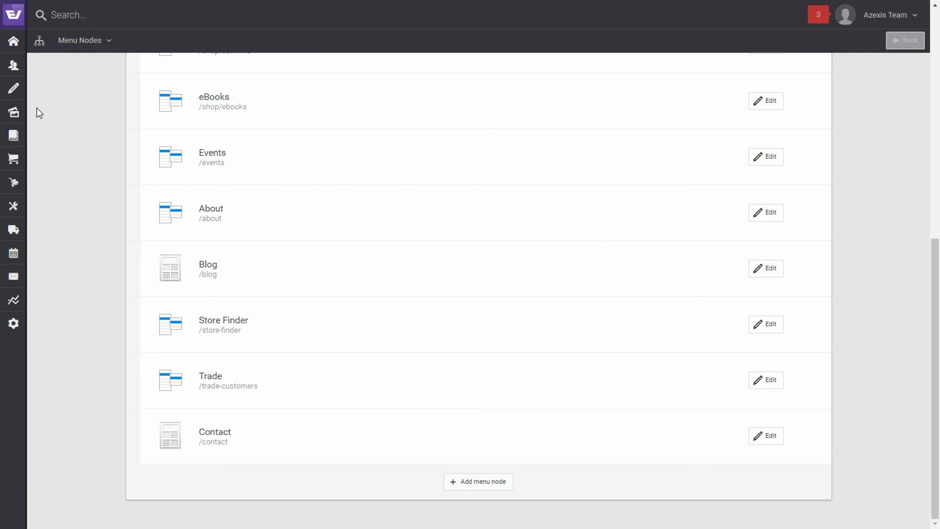
Step: In the admin's Content Management, expand the About page's children and move Our Price Guarantee above Wholesale
click(14, 89)
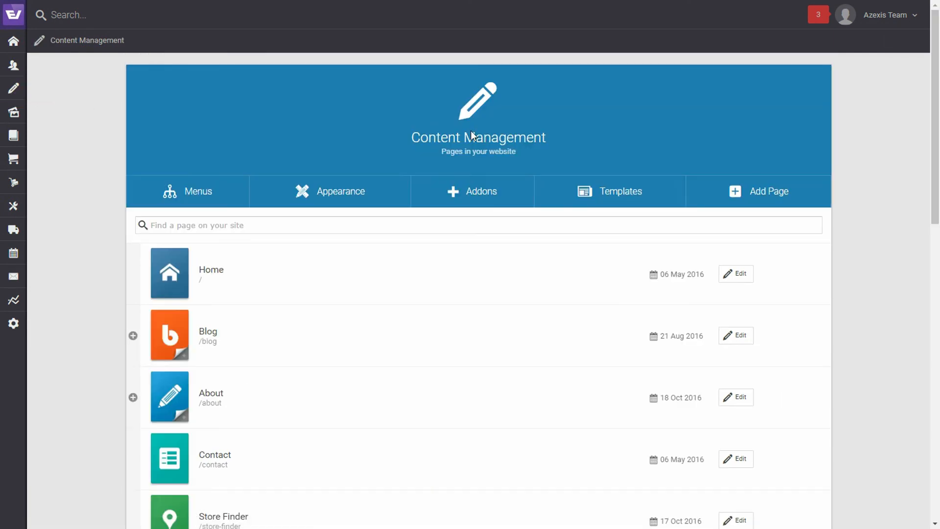
scroll(479, 136, down, 5)
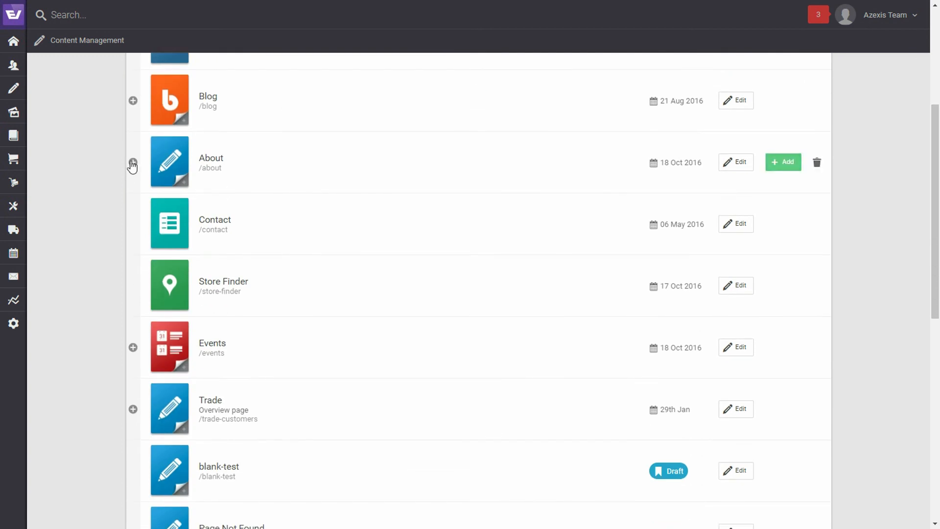
click(132, 163)
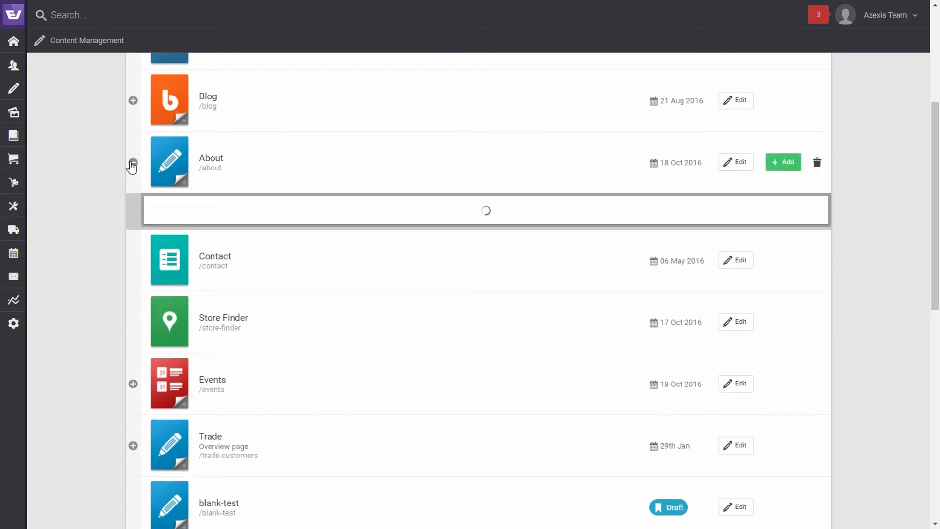
scroll(287, 203, down, 3)
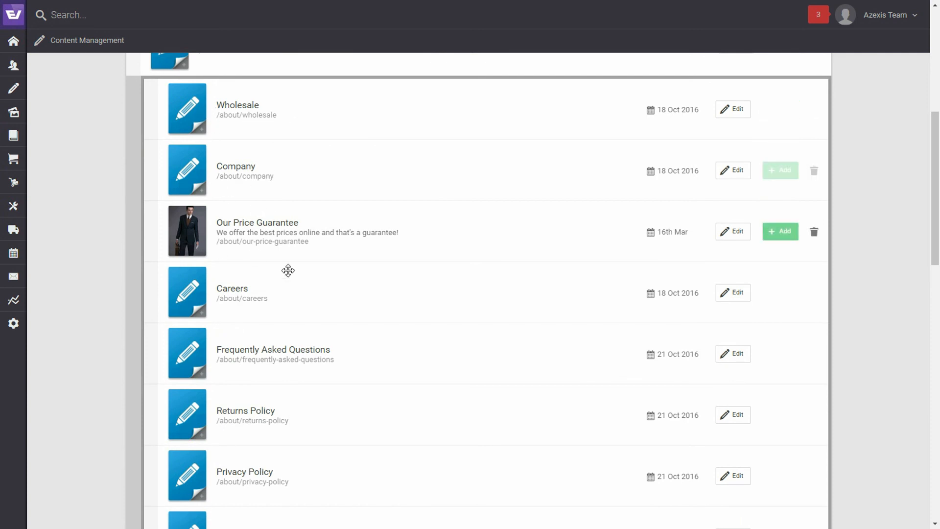
scroll(308, 216, down, 1)
scroll(196, 191, up, 1)
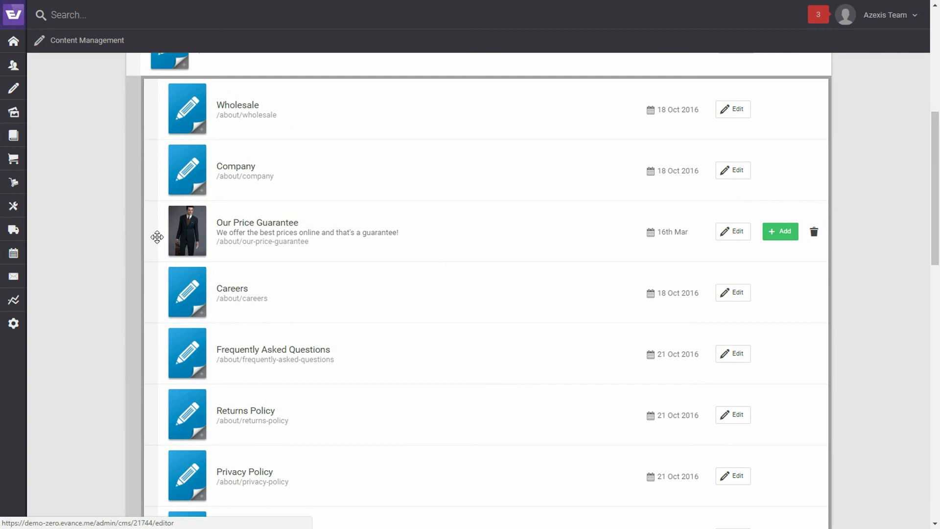
drag(149, 231, 143, 105)
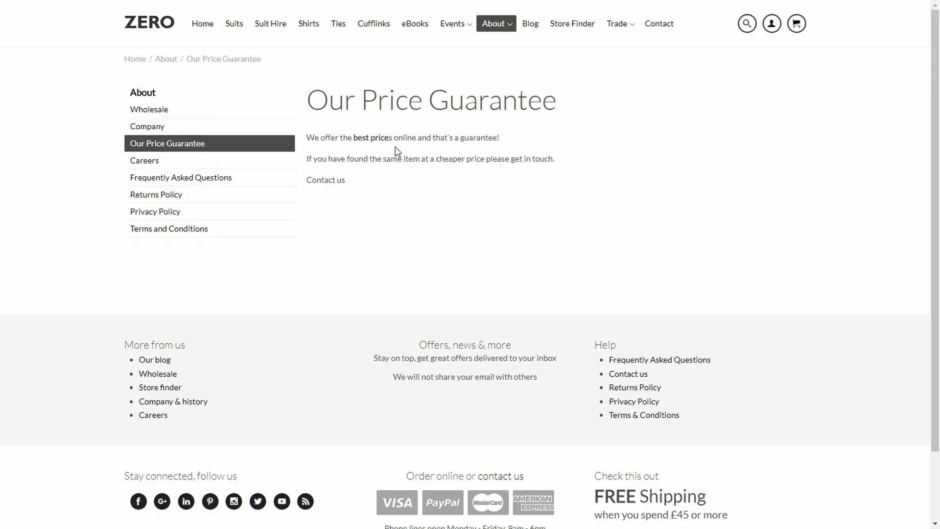
Step: Reload the Our Price Guarantee storefront page to check the About submenu order, and open the Company page
key(F5)
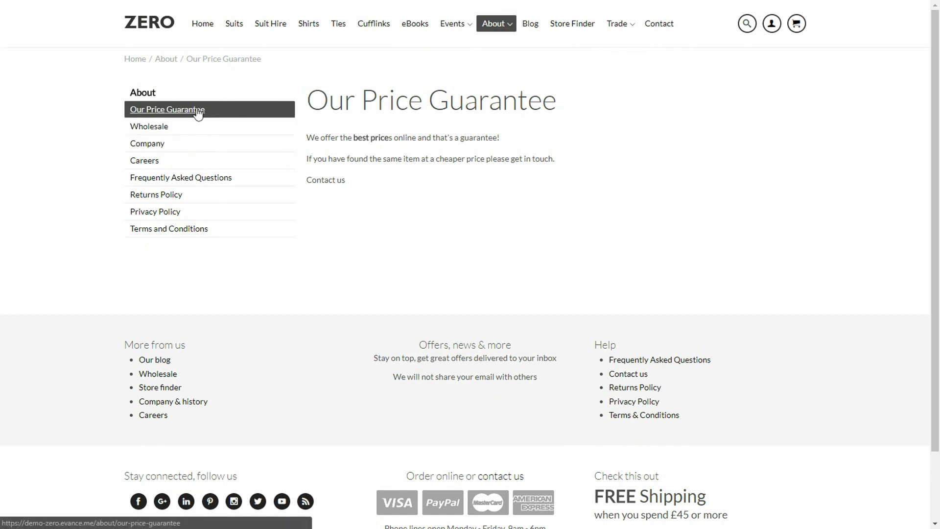
click(147, 145)
click(183, 143)
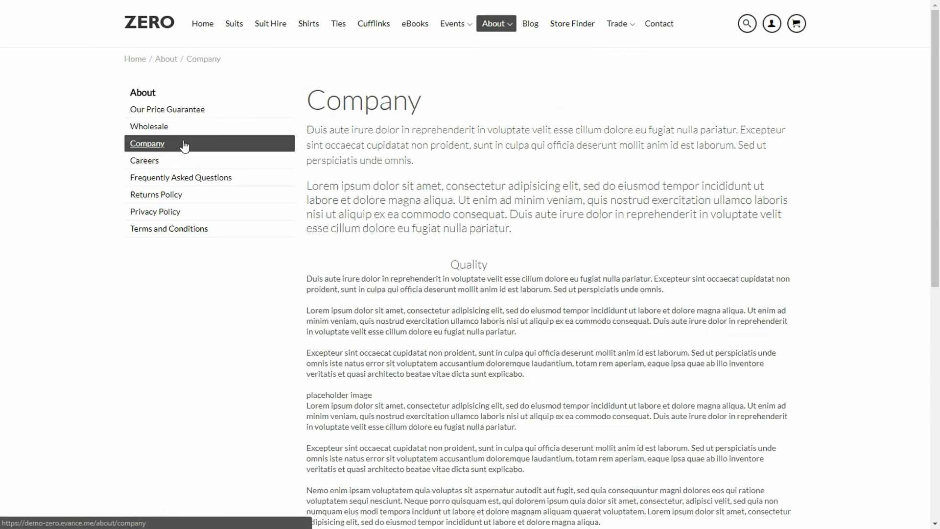